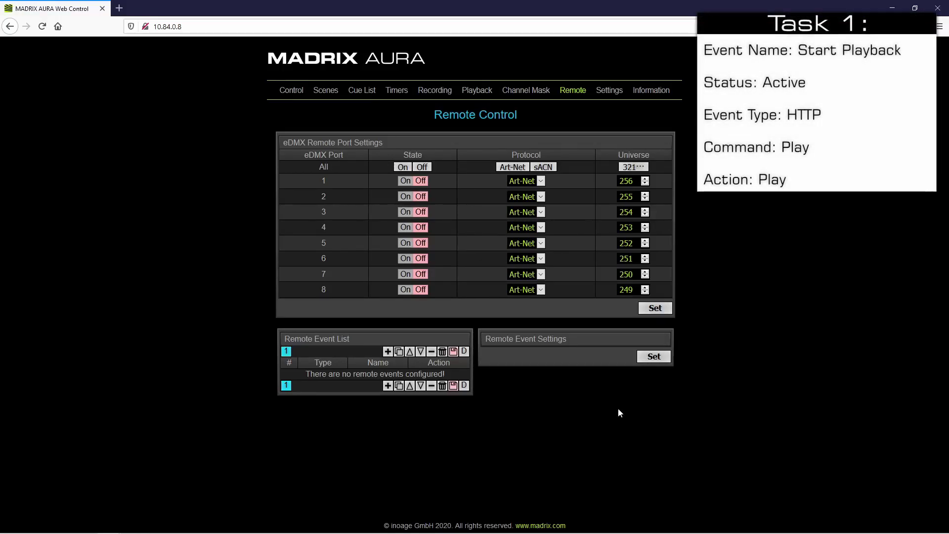
# Add a new remote event named 'Start Playback' and mark it active
pyautogui.click(387, 386)
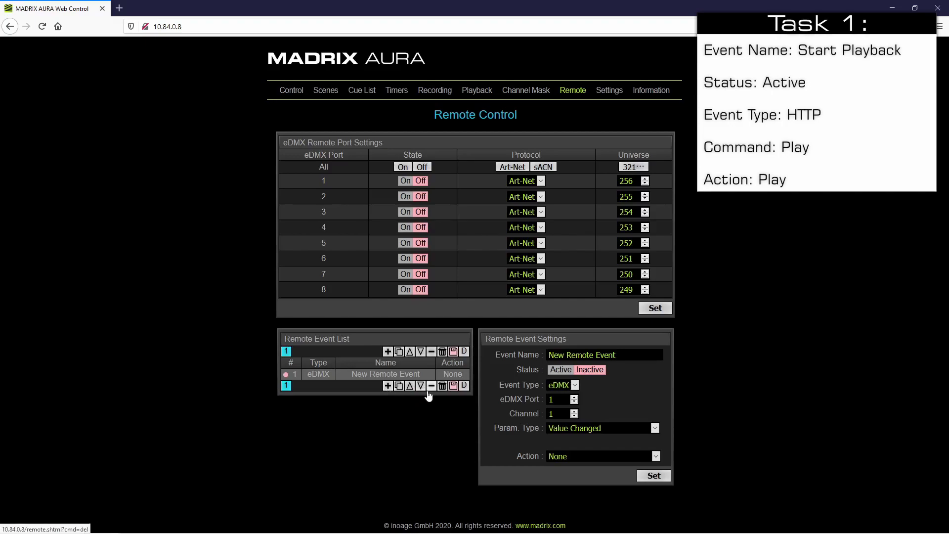
pyautogui.moveTo(616, 355); pyautogui.dragTo(549, 355)
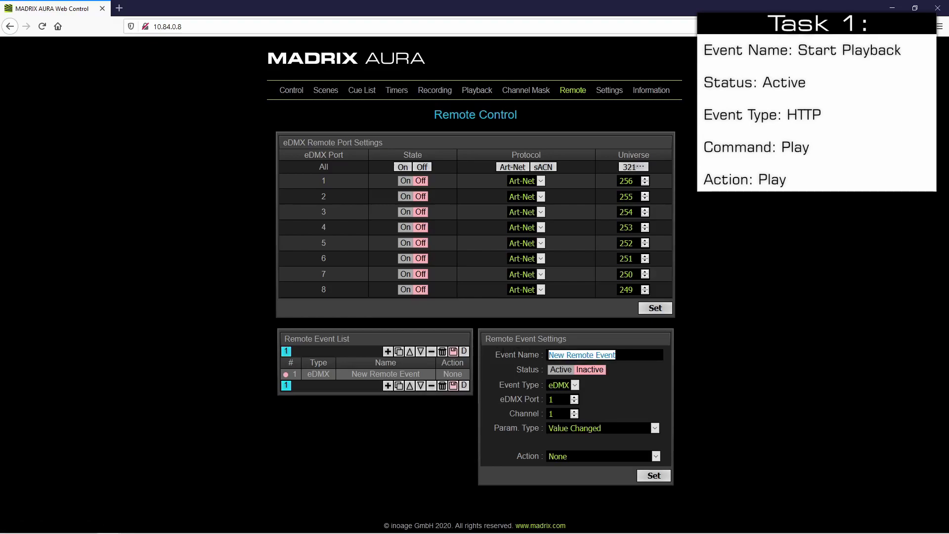
pyautogui.write('Sta')
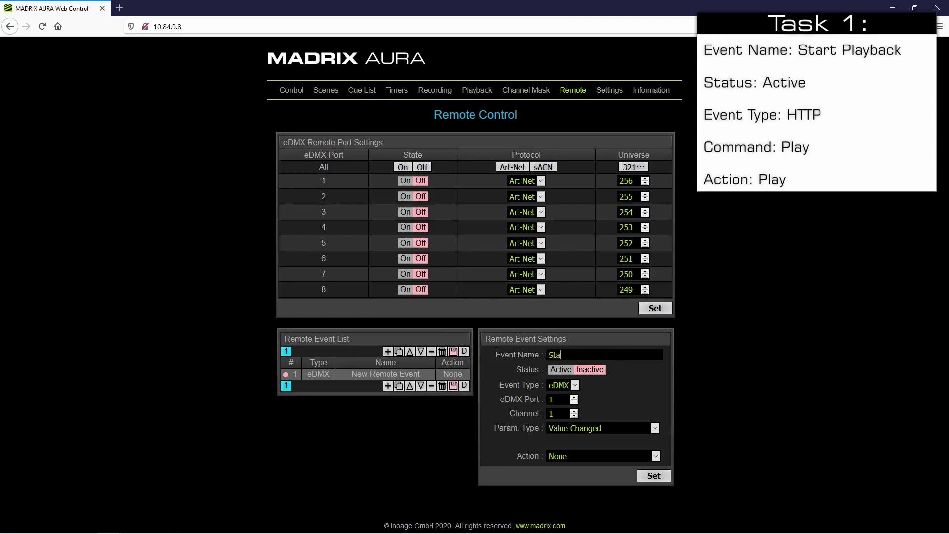
pyautogui.write('rt Playback')
pyautogui.click(552, 371)
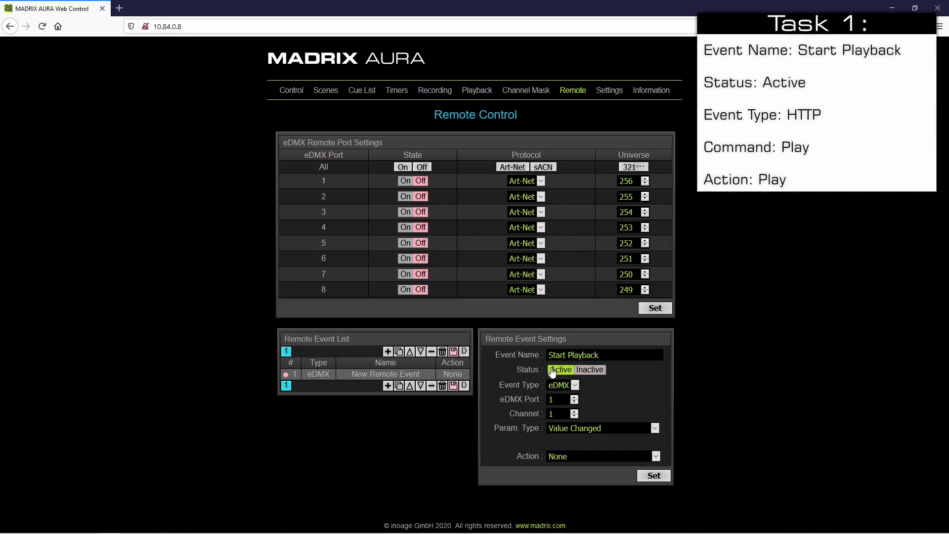
# Make it an HTTP event with command Play and action Play, and apply the settings
pyautogui.click(561, 385)
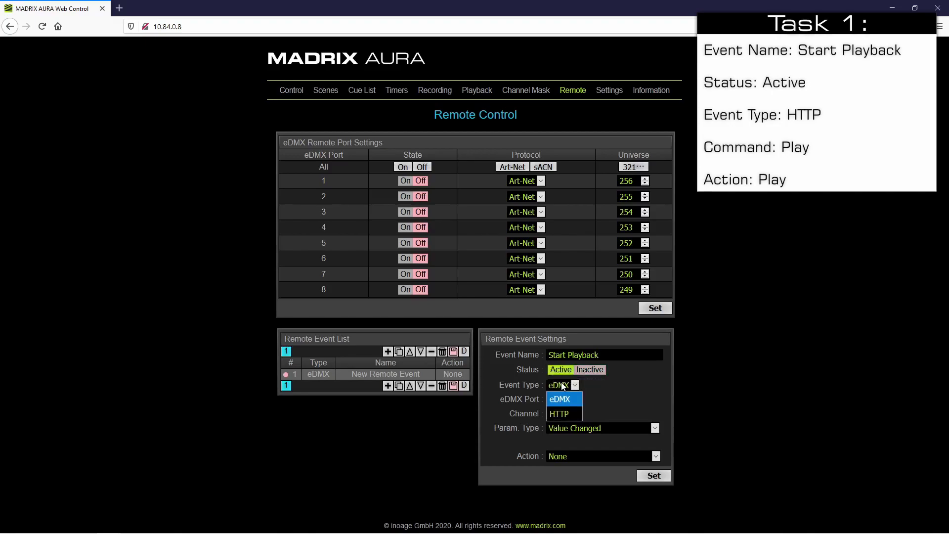
pyautogui.click(560, 414)
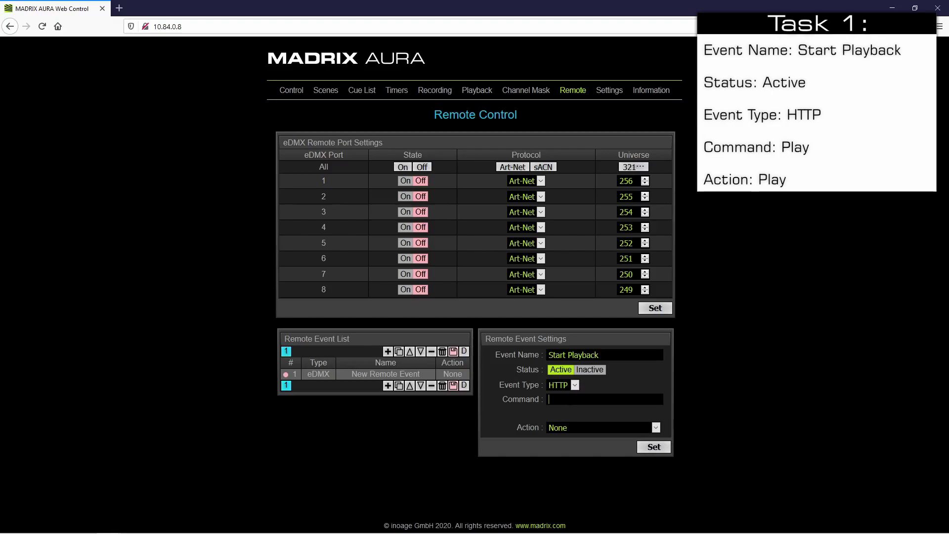
pyautogui.write('Play')
pyautogui.click(572, 424)
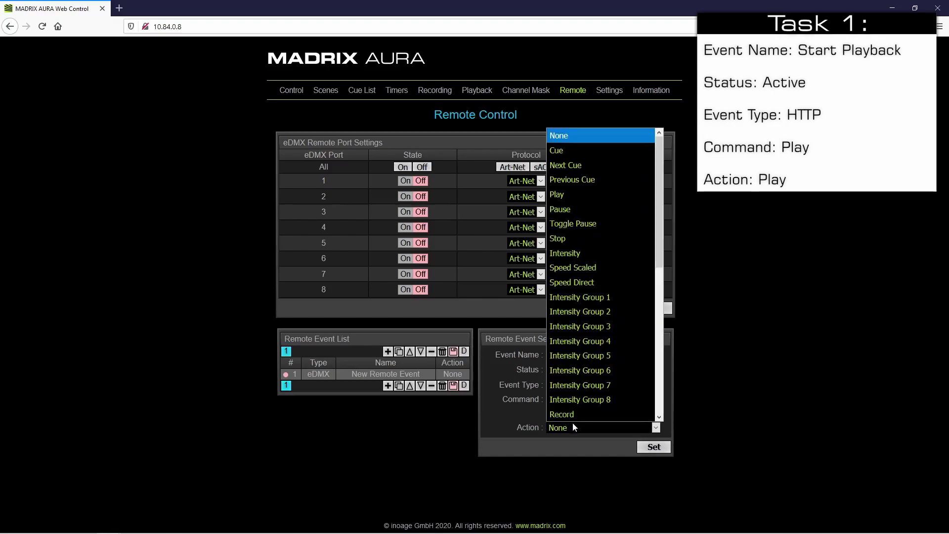
pyautogui.click(569, 193)
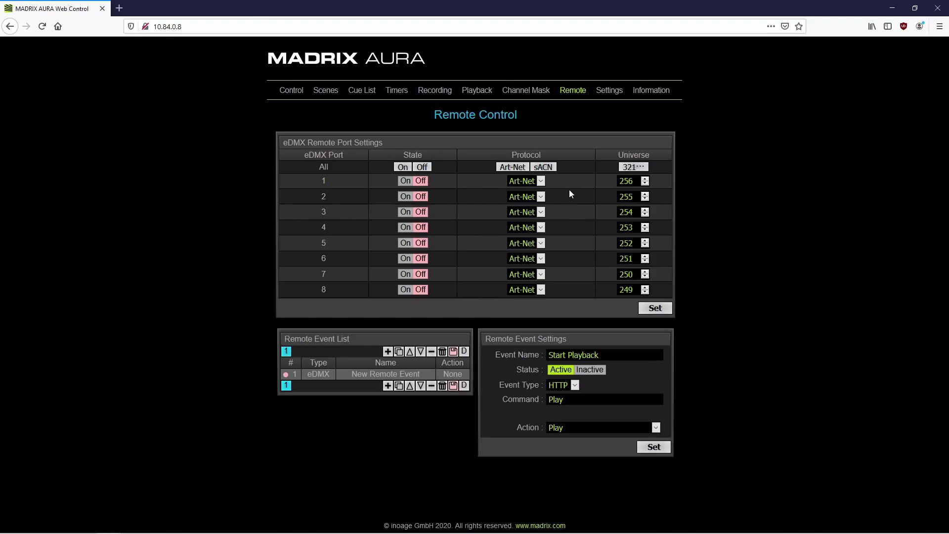
pyautogui.click(645, 449)
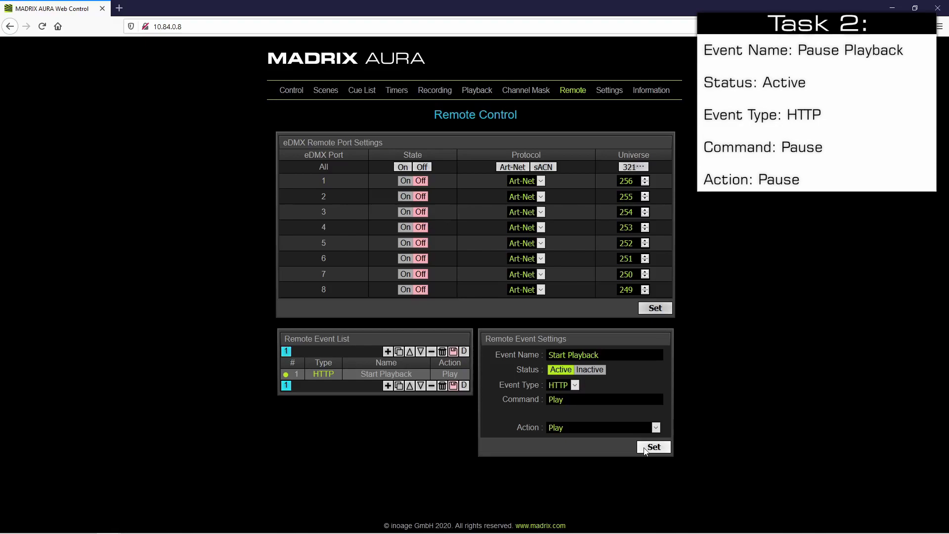
# Add a second remote event named 'Pause Playback' and mark it active
pyautogui.click(387, 386)
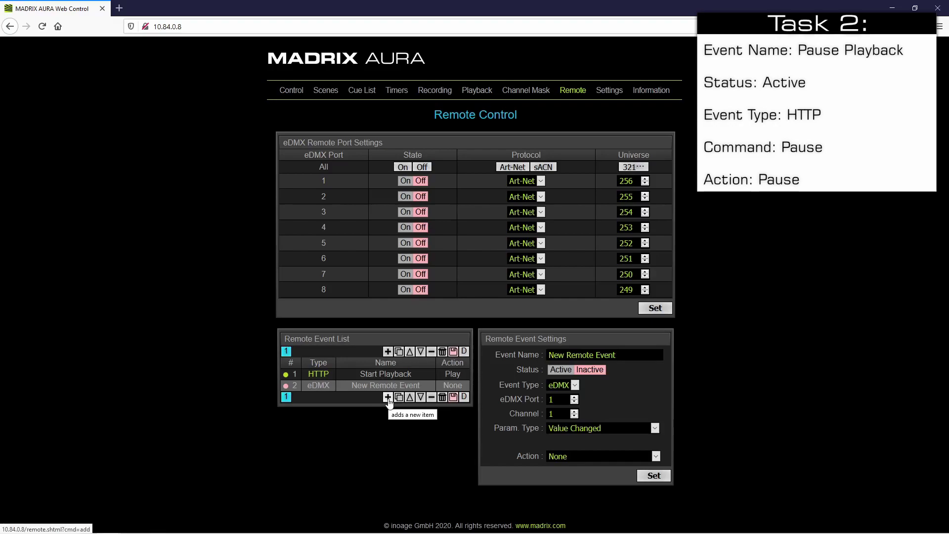
pyautogui.tripleClick(582, 355)
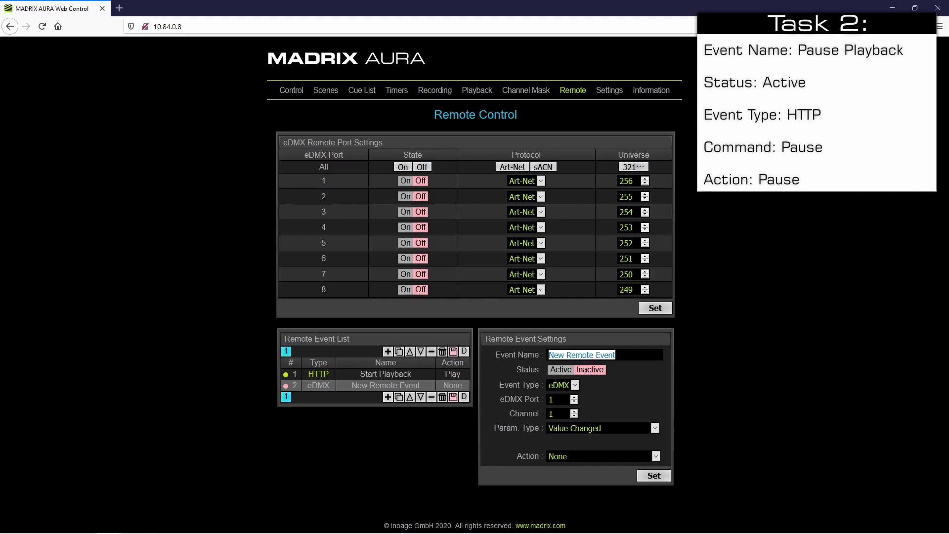
pyautogui.write('Pause')
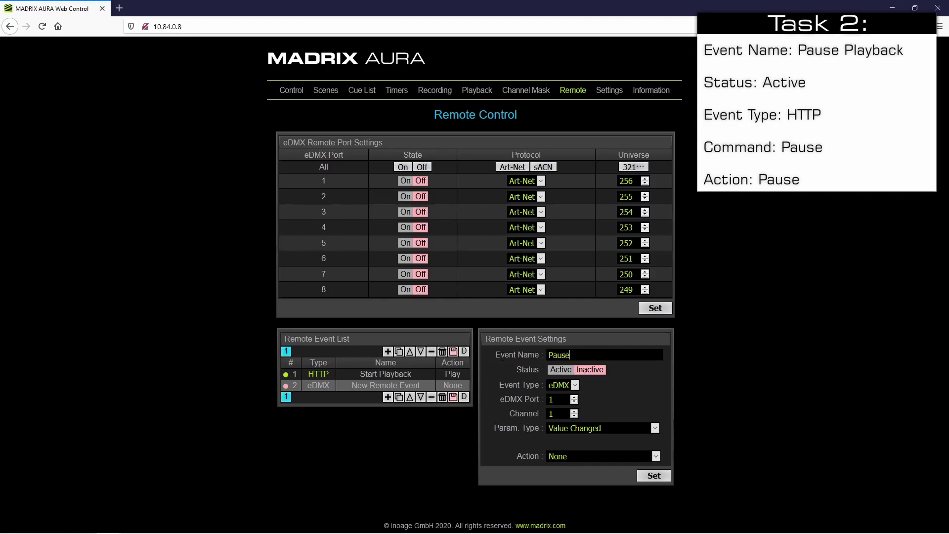
pyautogui.write(' Playback')
pyautogui.click(555, 373)
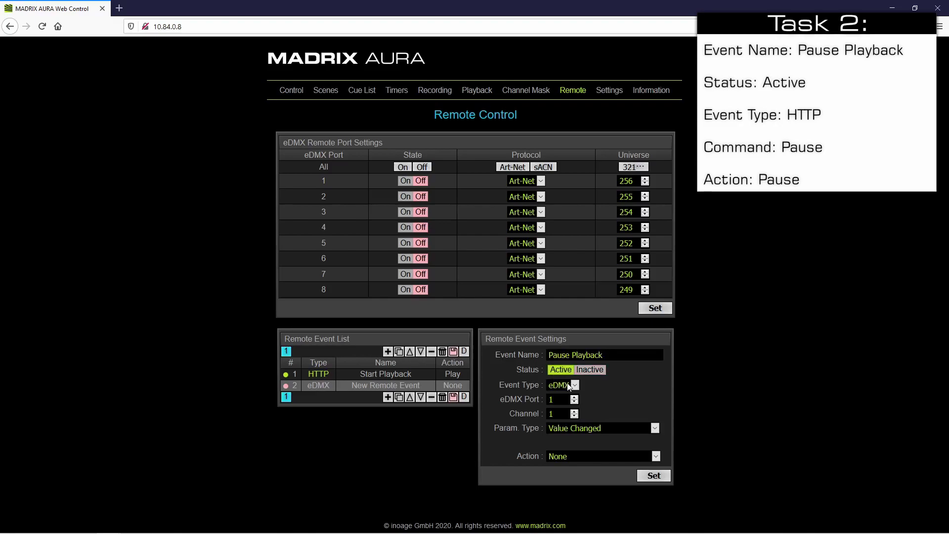
# Set it to HTTP type with command Pause and action Pause, and apply
pyautogui.click(568, 386)
pyautogui.click(554, 415)
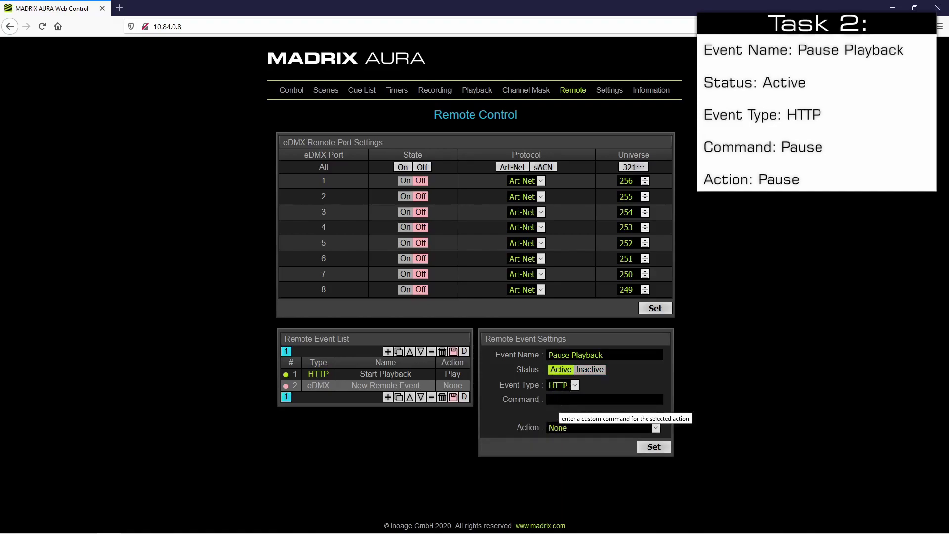
pyautogui.write('Pause')
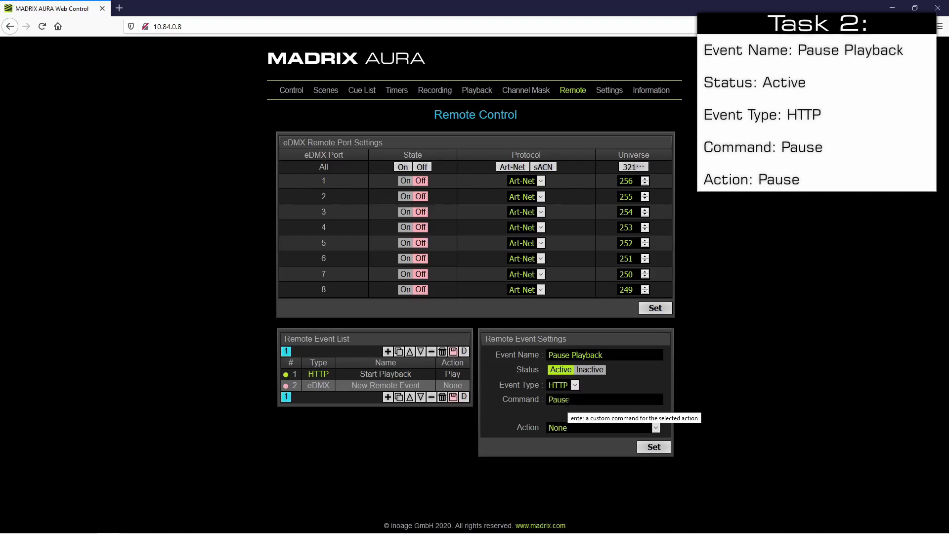
pyautogui.click(568, 429)
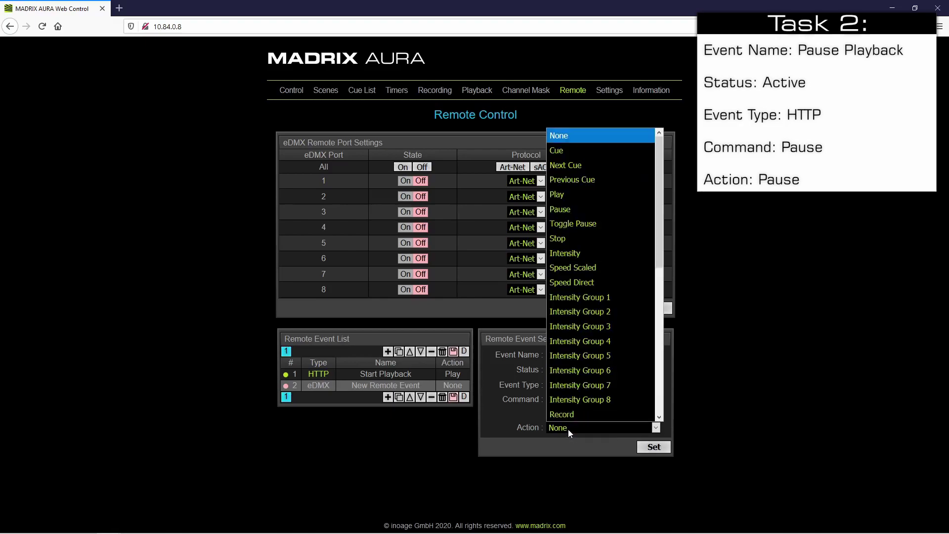
pyautogui.click(574, 210)
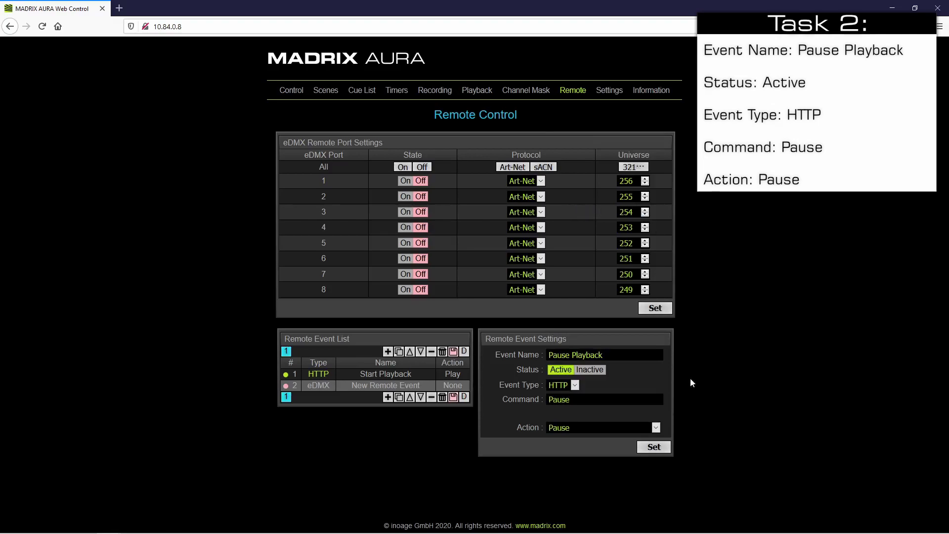
pyautogui.click(667, 446)
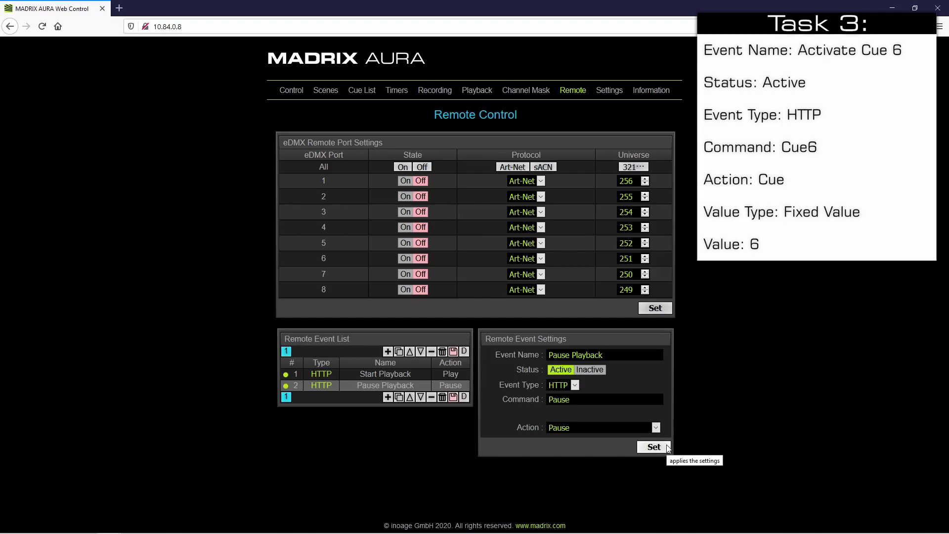
# Add a third remote event named 'Activate Cue 6' and mark it active
pyautogui.click(388, 397)
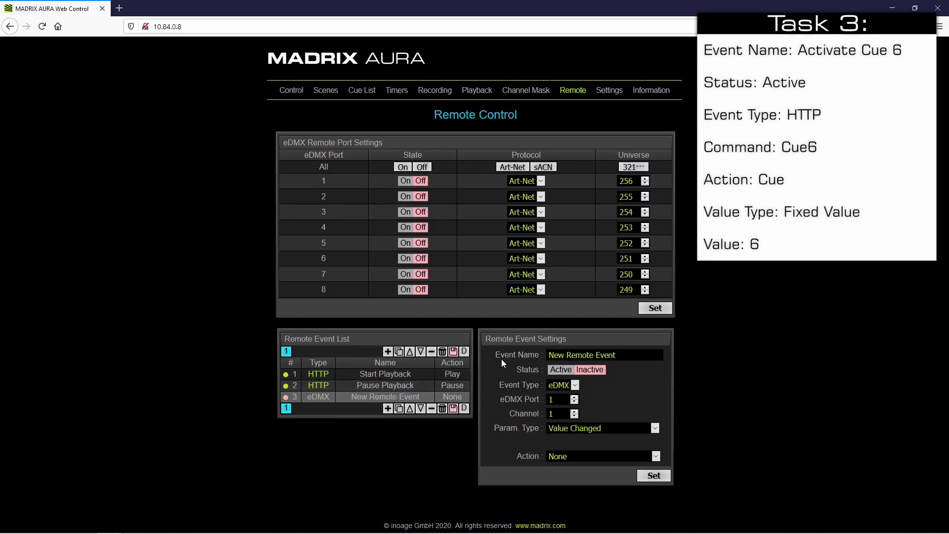
pyautogui.moveTo(549, 355); pyautogui.dragTo(638, 360)
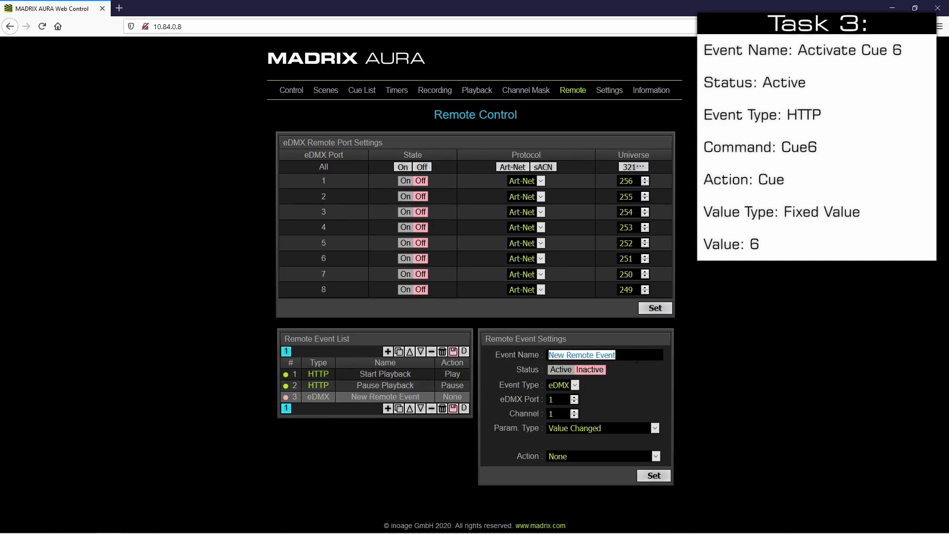
pyautogui.write('Activate Cue')
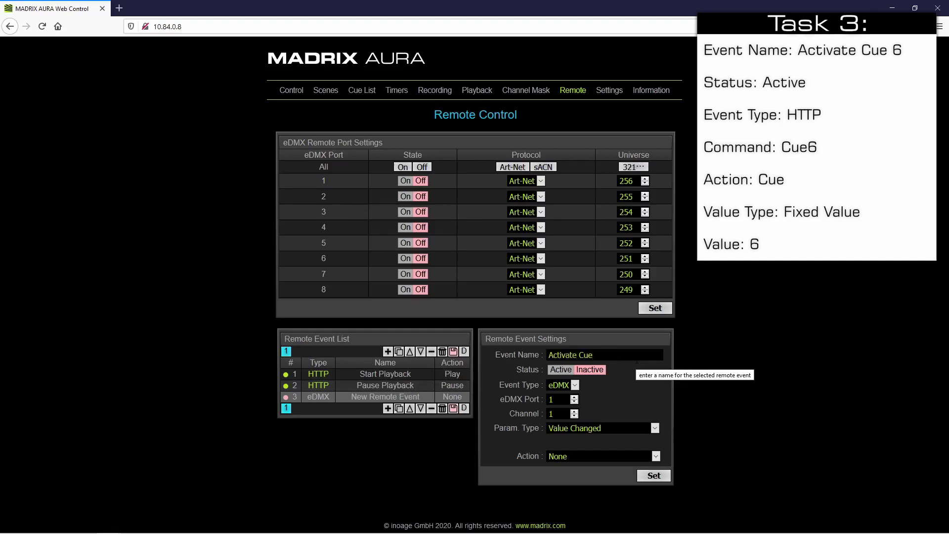
pyautogui.write(' 6')
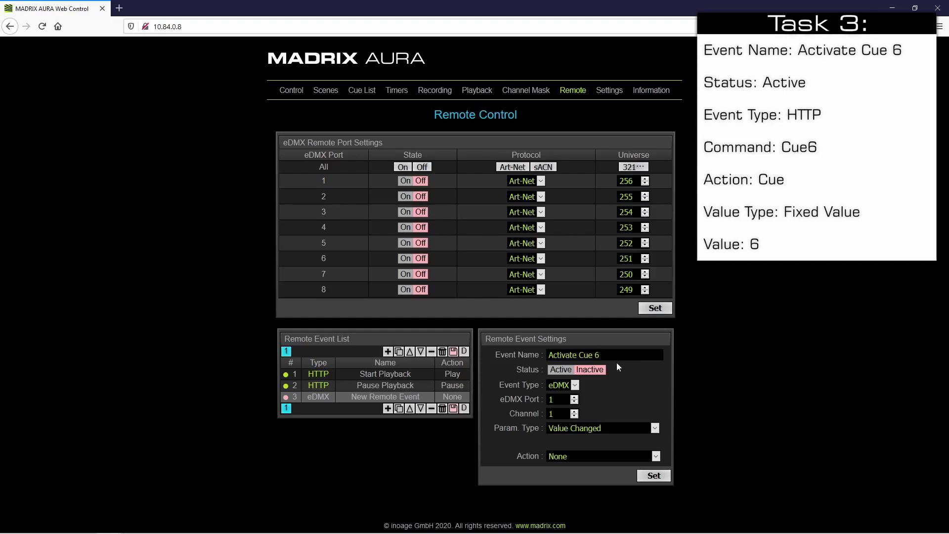
pyautogui.click(562, 370)
# Set it to HTTP with command Cue6, action Cue, fixed value 6, and apply
pyautogui.click(562, 389)
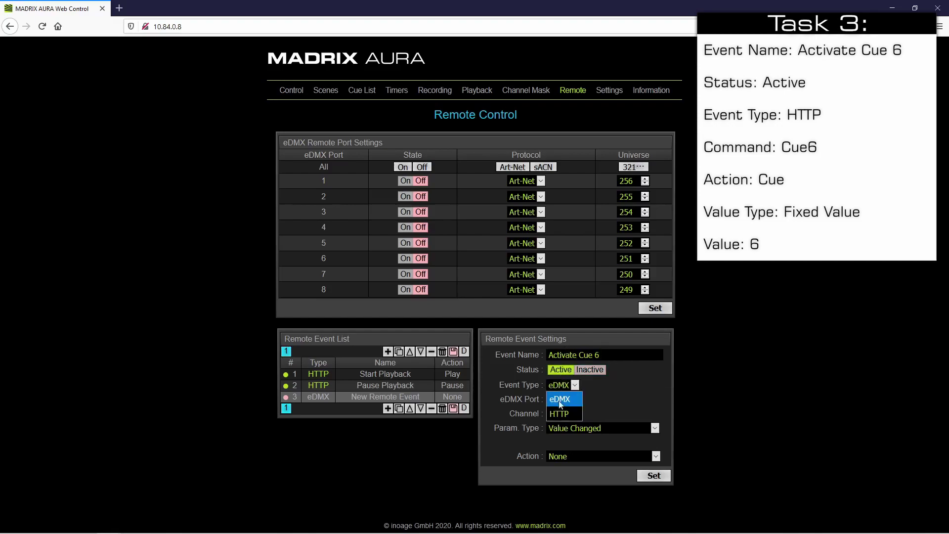
pyautogui.click(561, 411)
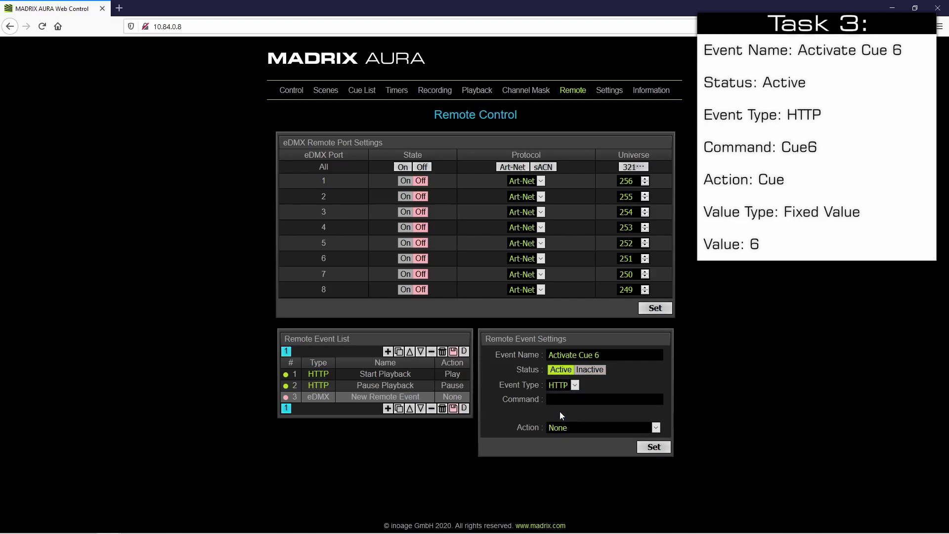
pyautogui.write('Cue6')
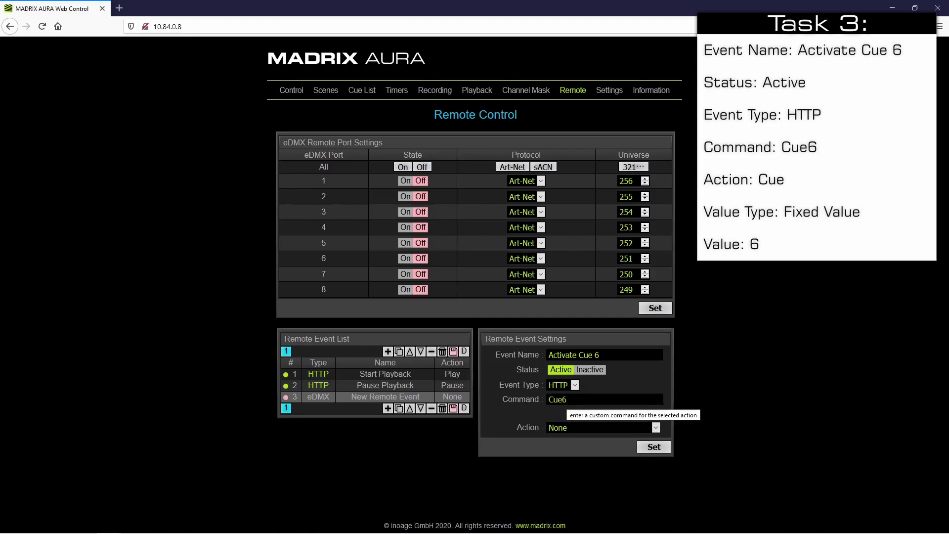
pyautogui.click(572, 426)
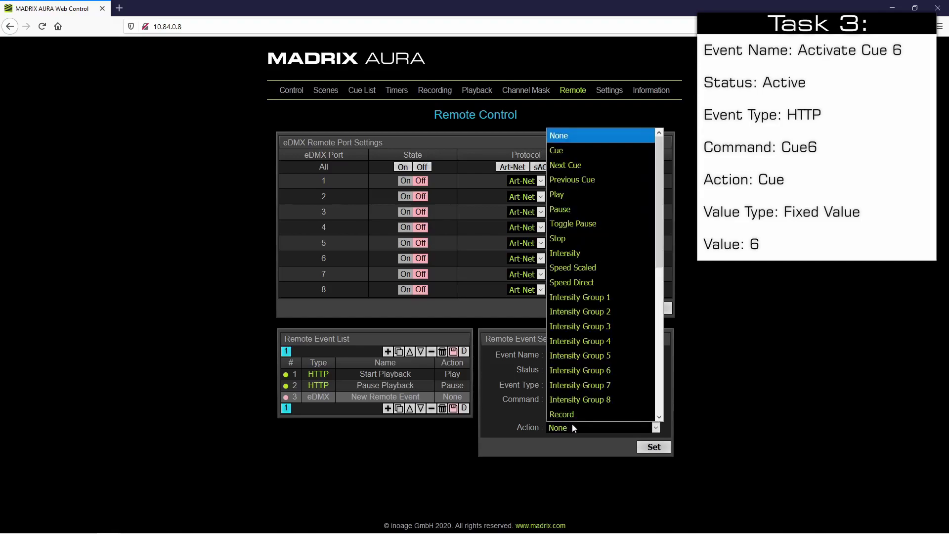
pyautogui.click(562, 151)
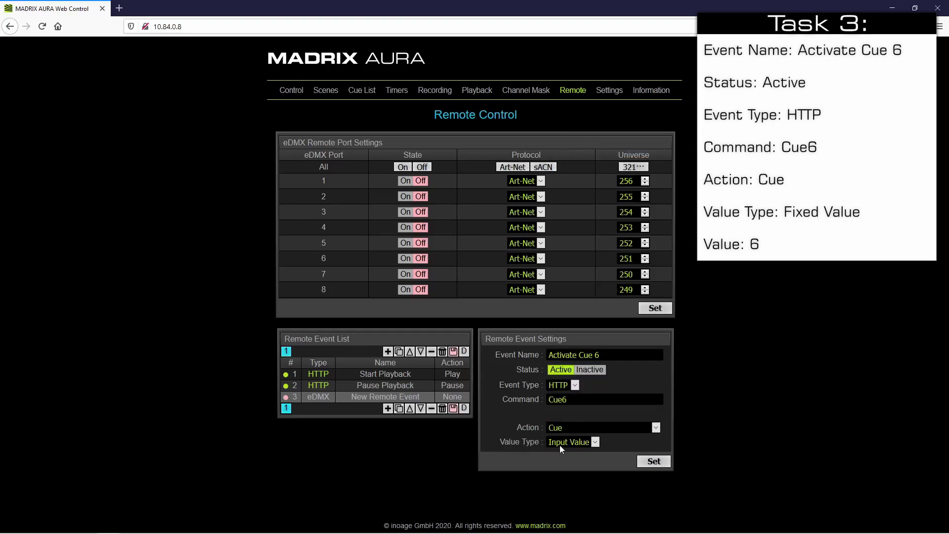
pyautogui.click(574, 446)
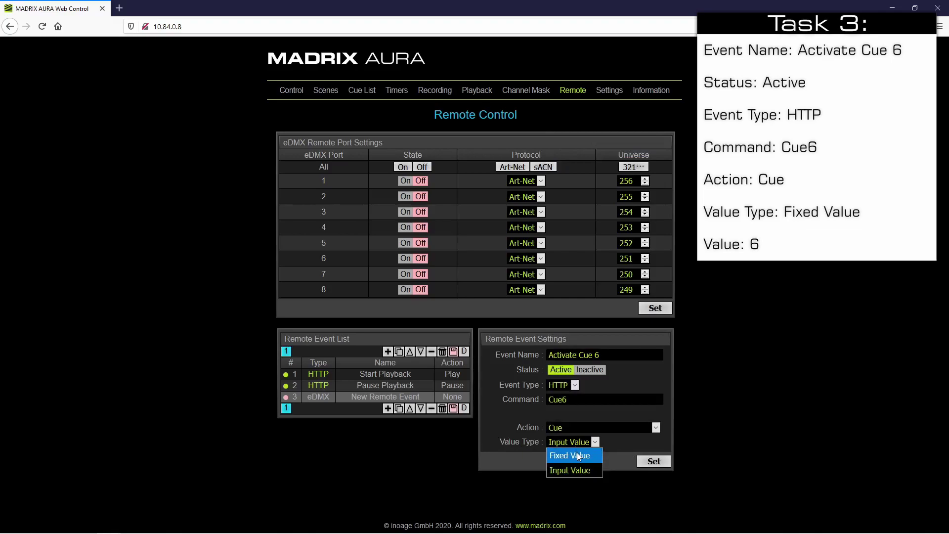
pyautogui.click(577, 455)
pyautogui.click(537, 456)
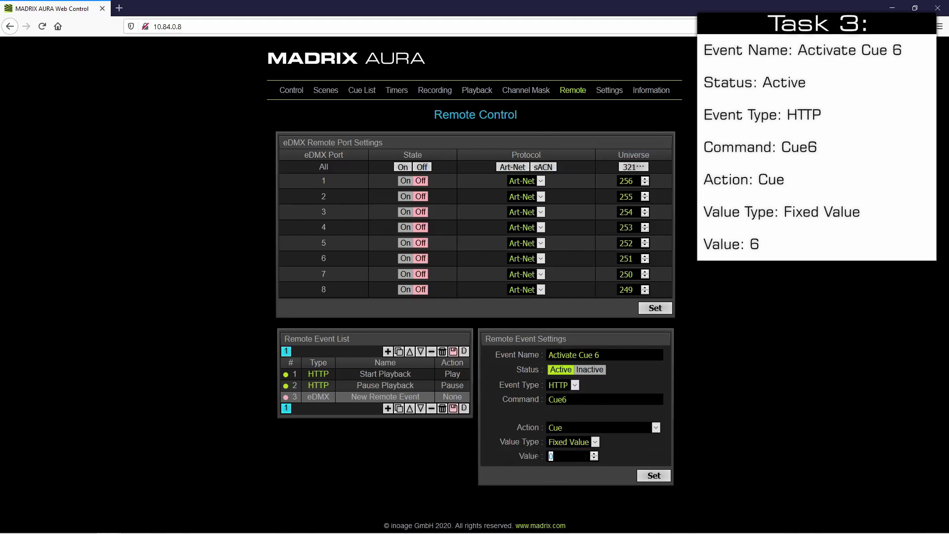
pyautogui.write('6')
pyautogui.click(647, 478)
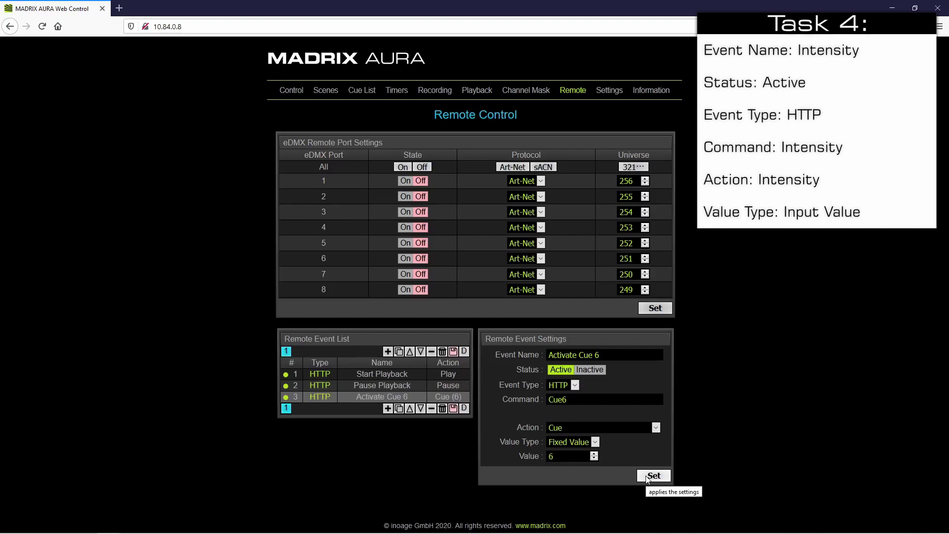
# Add a fourth remote event named 'Intensity' and mark it active
pyautogui.click(388, 409)
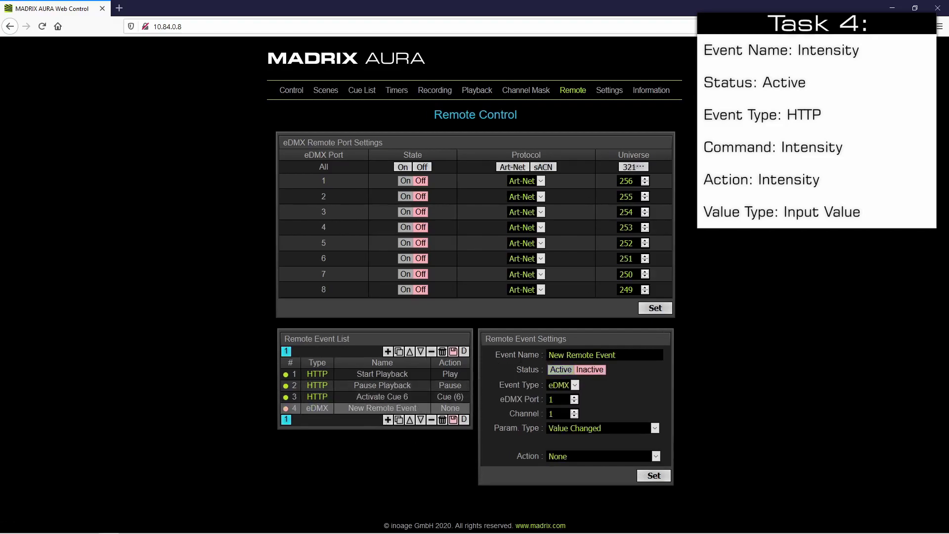
pyautogui.moveTo(548, 355); pyautogui.dragTo(616, 355)
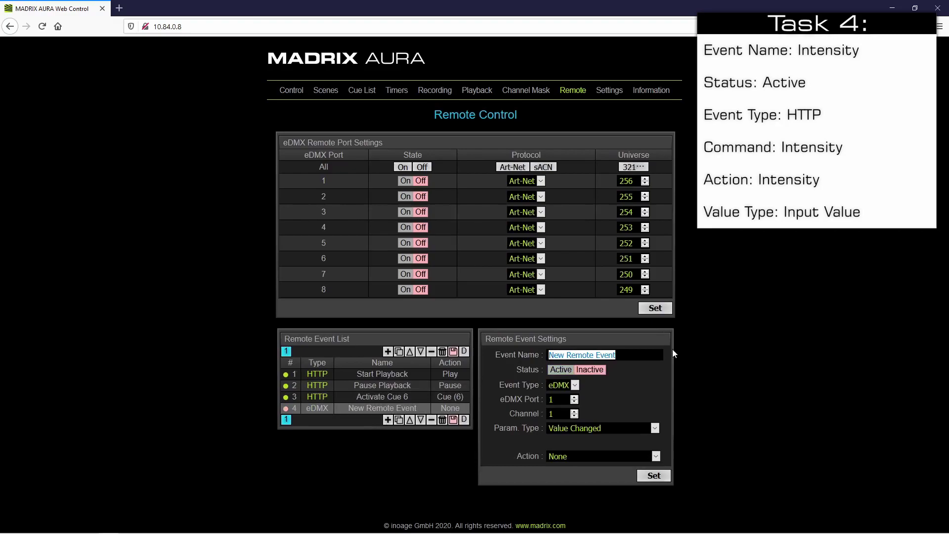
pyautogui.write('Intensit')
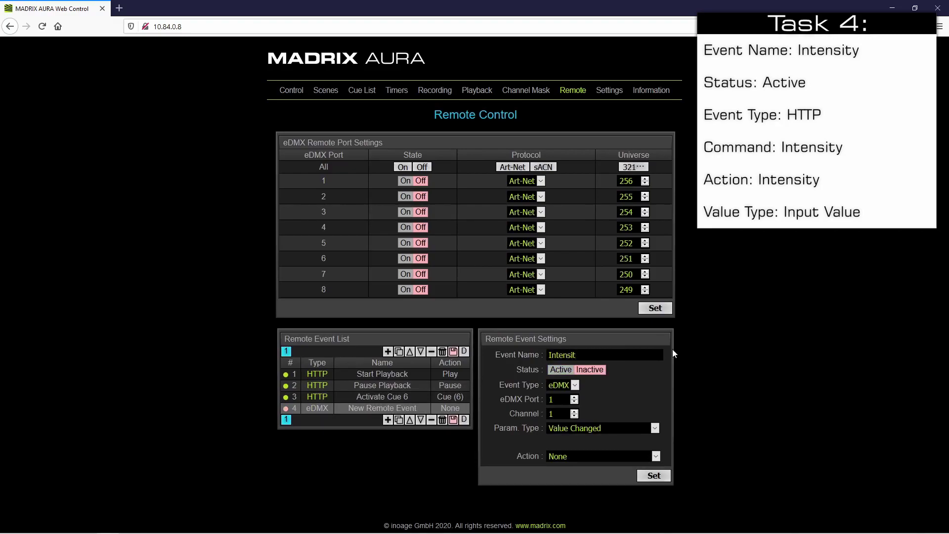
pyautogui.write('y')
pyautogui.click(562, 372)
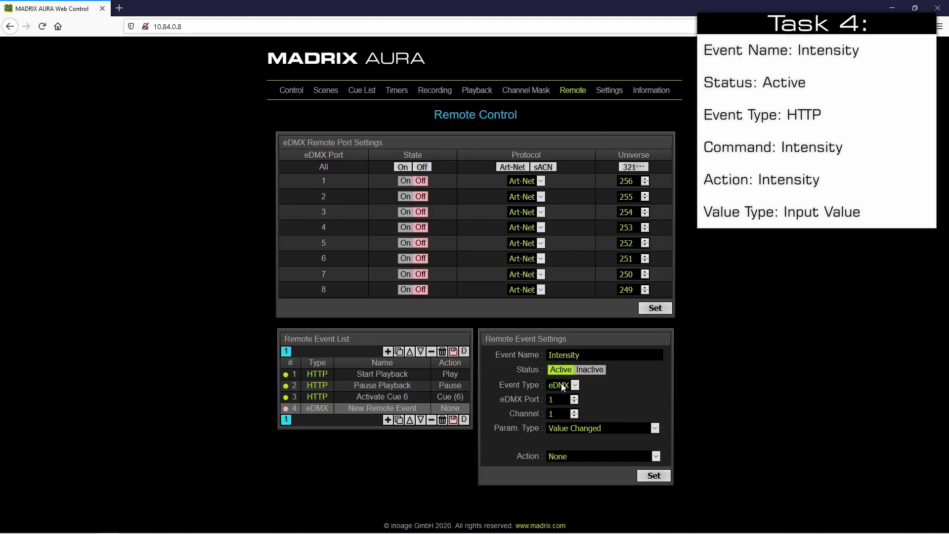
# Set it to HTTP with command Intensity and action Intensity, and apply
pyautogui.click(562, 385)
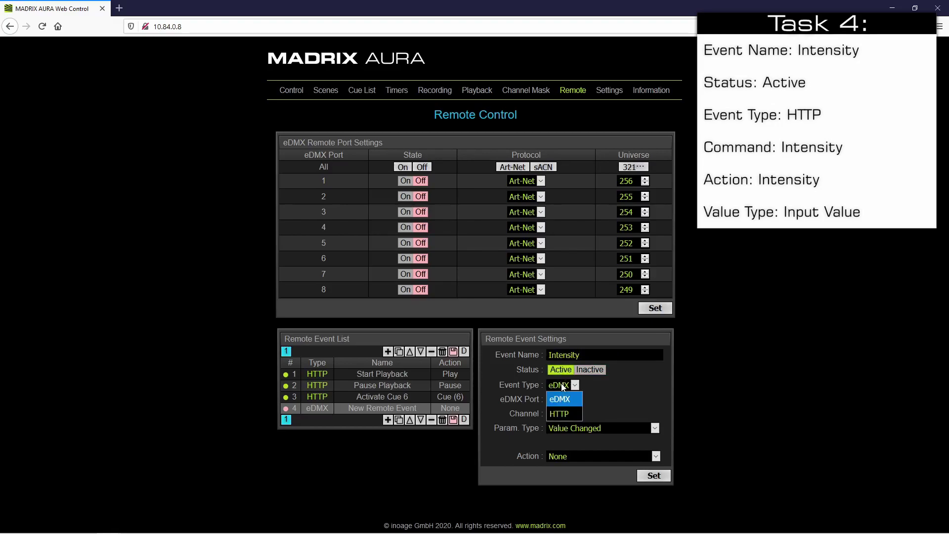
pyautogui.click(565, 412)
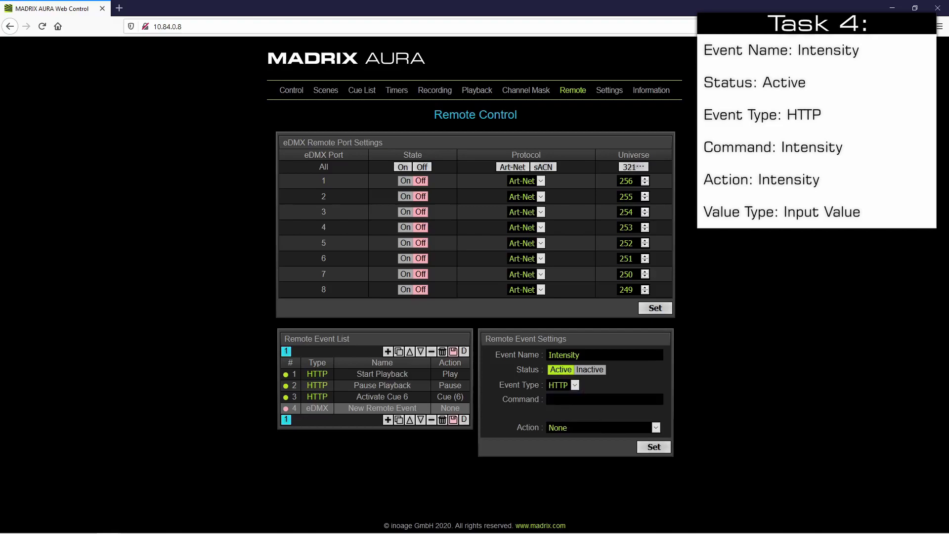
pyautogui.write('Intensity')
pyautogui.click(573, 427)
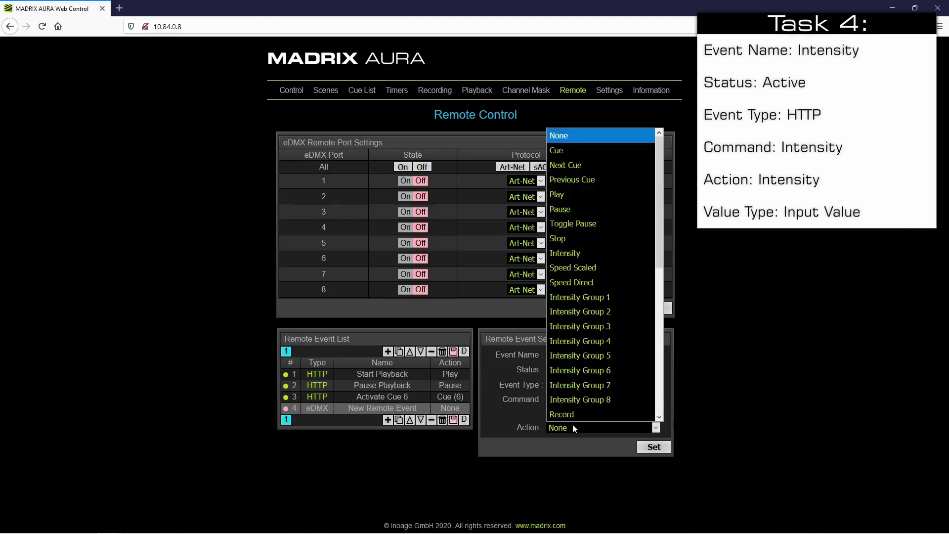
pyautogui.click(568, 254)
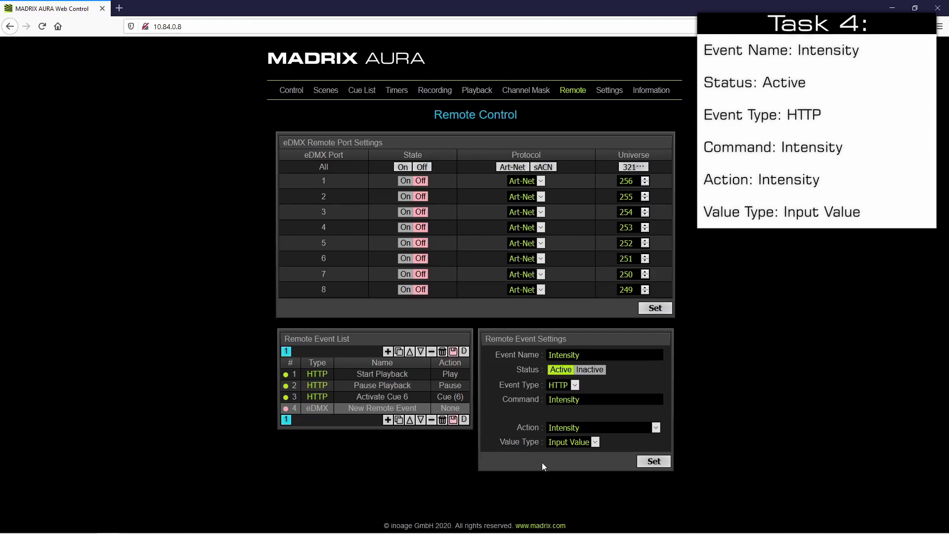
pyautogui.click(649, 462)
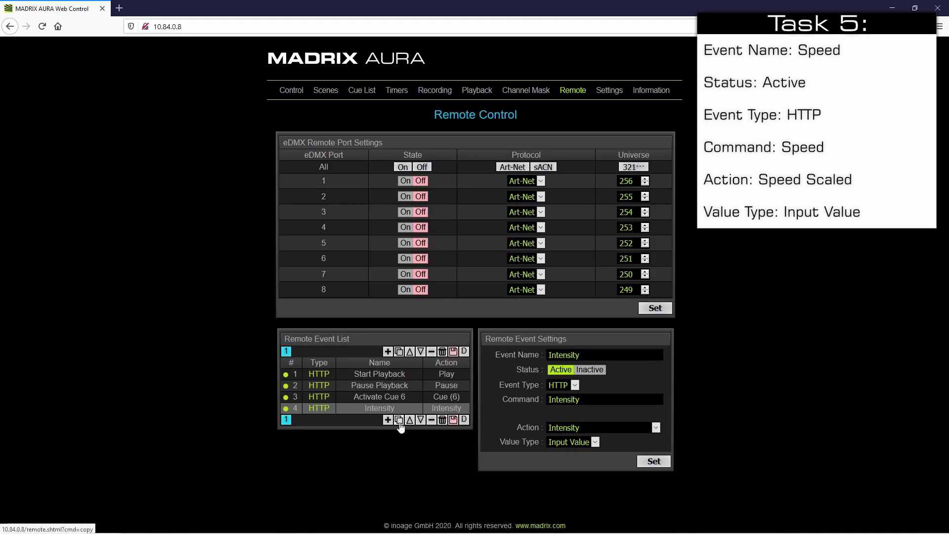
# Duplicate the Intensity event and change the row 5 copy to name Speed, command Speed, action Speed Scaled
pyautogui.click(399, 421)
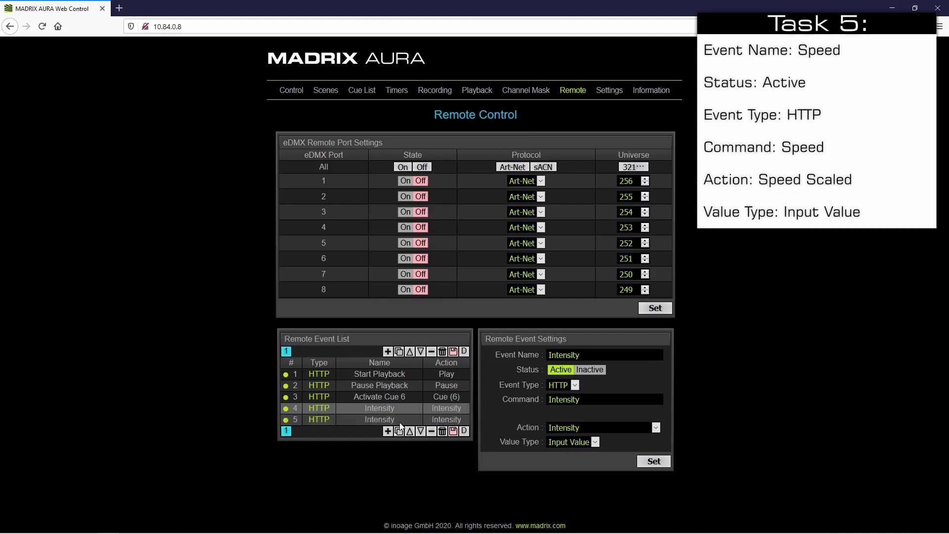
pyautogui.click(384, 420)
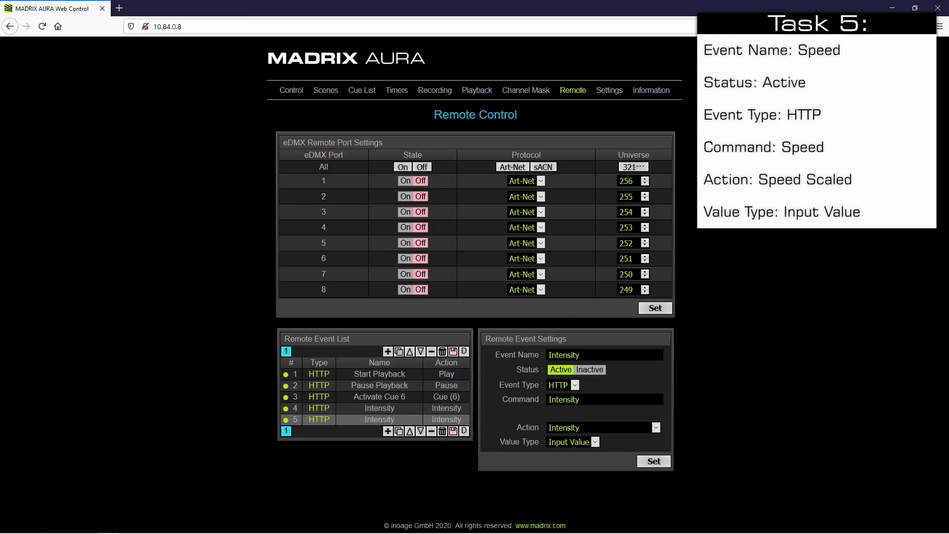
pyautogui.doubleClick(579, 355)
pyautogui.write('Speed')
pyautogui.moveTo(594, 405); pyautogui.dragTo(548, 400)
pyautogui.write('Speed')
pyautogui.click(600, 426)
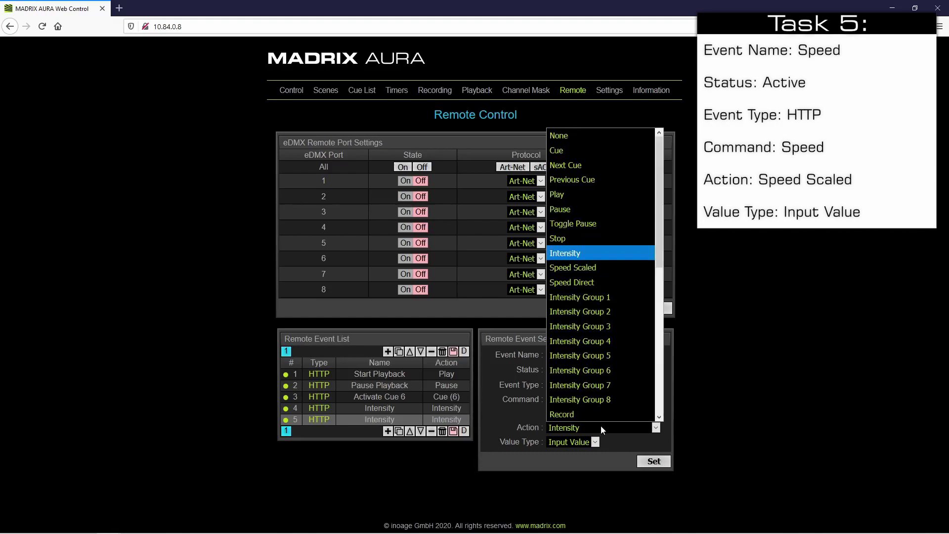
pyautogui.click(594, 273)
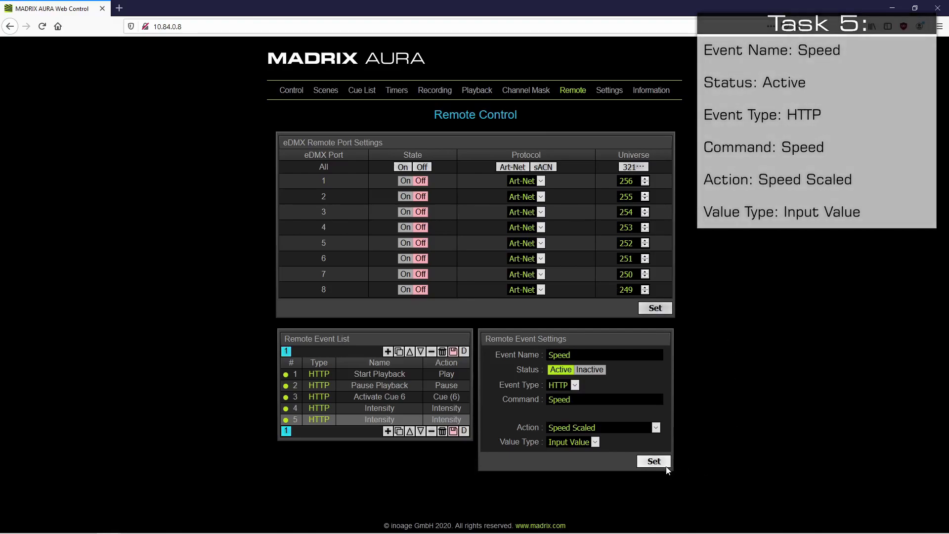
# Apply the Speed event and view the HTTP Remote Control Check page listing all five events
pyautogui.click(653, 462)
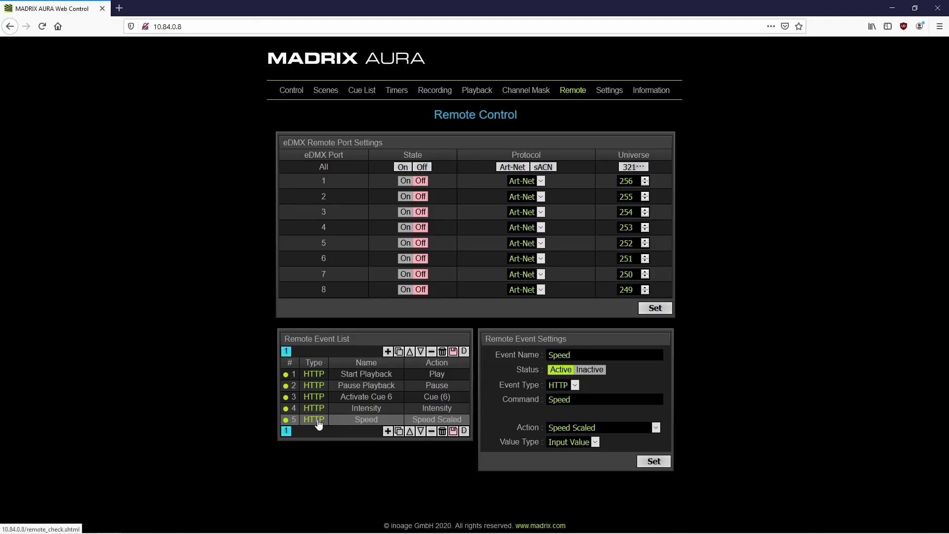
pyautogui.click(318, 421)
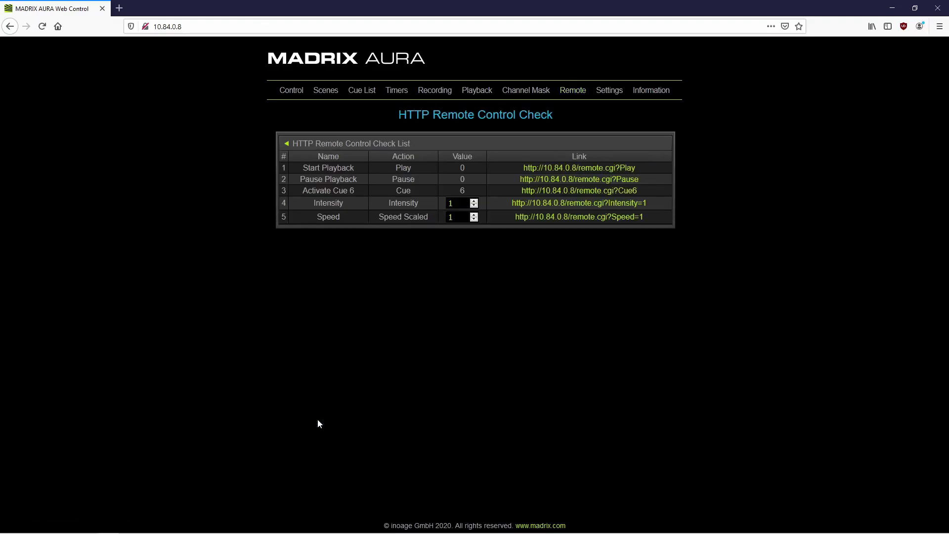